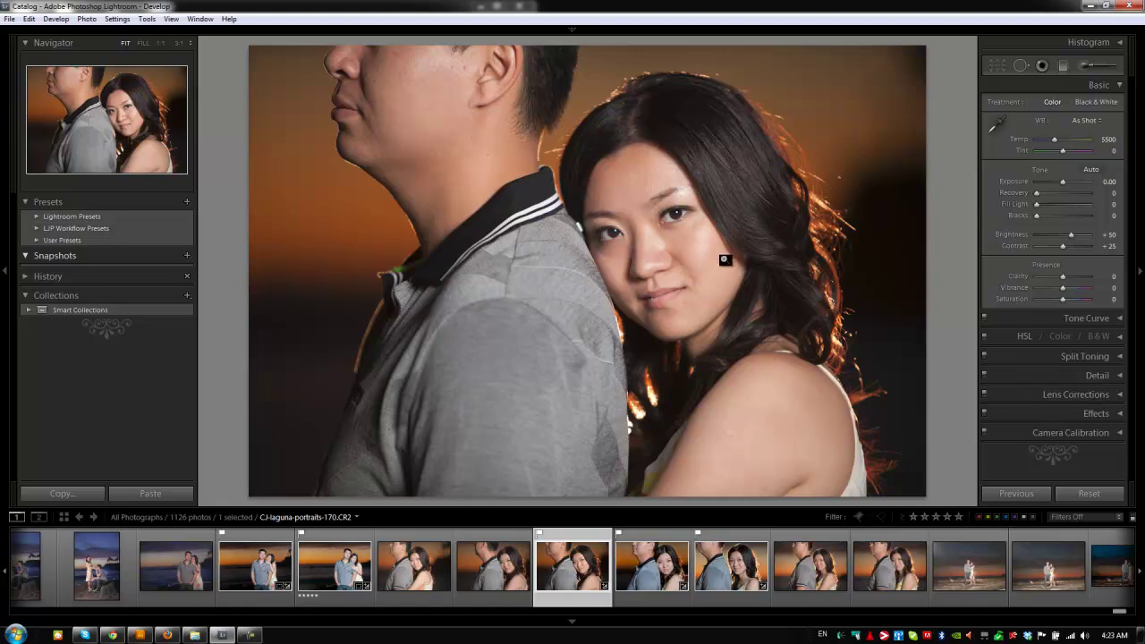
Show the Develop workspace full screen and hide the navigation and presets side to enlarge the photo area.
{"action": "key", "text": "f"}
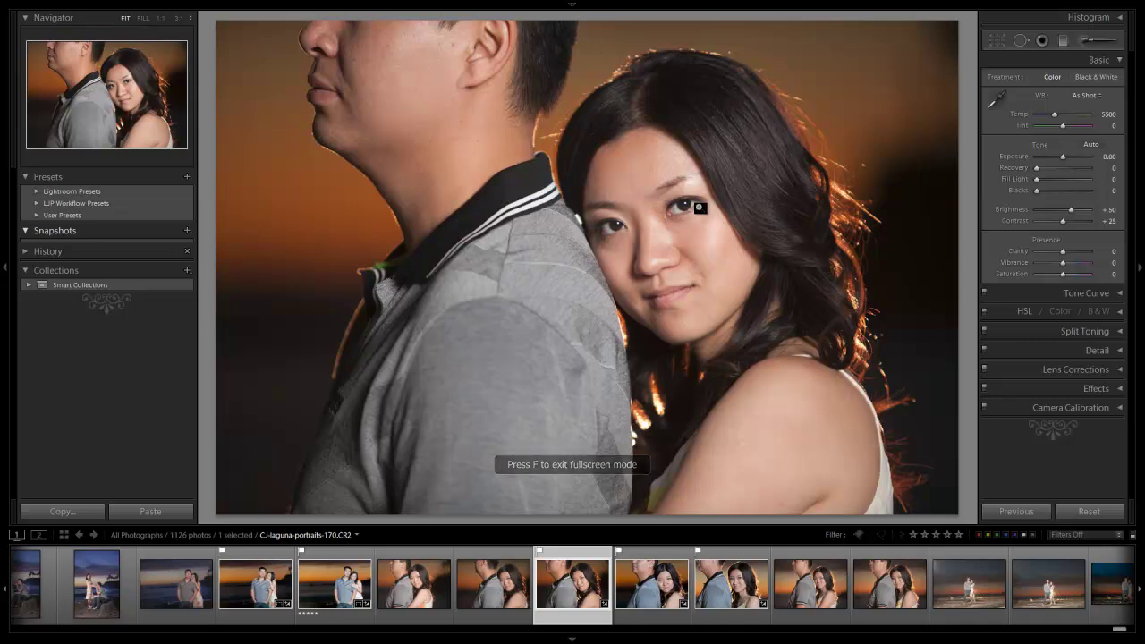
{"action": "key", "text": "i"}
{"action": "key", "text": "i"}
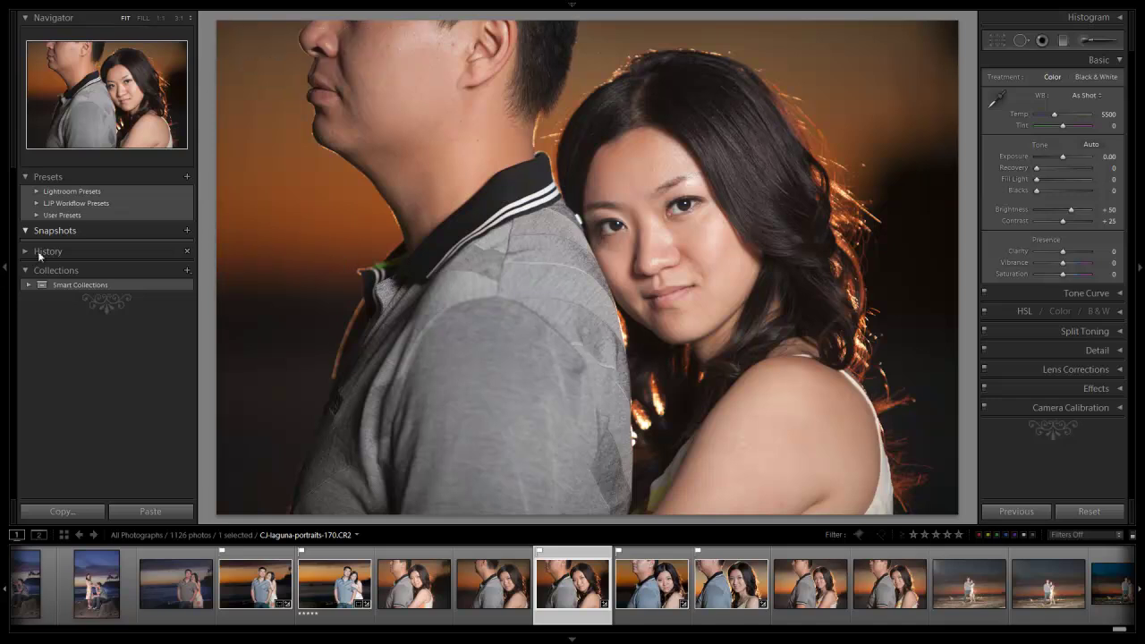
{"action": "left_click", "coordinate": [6, 266]}
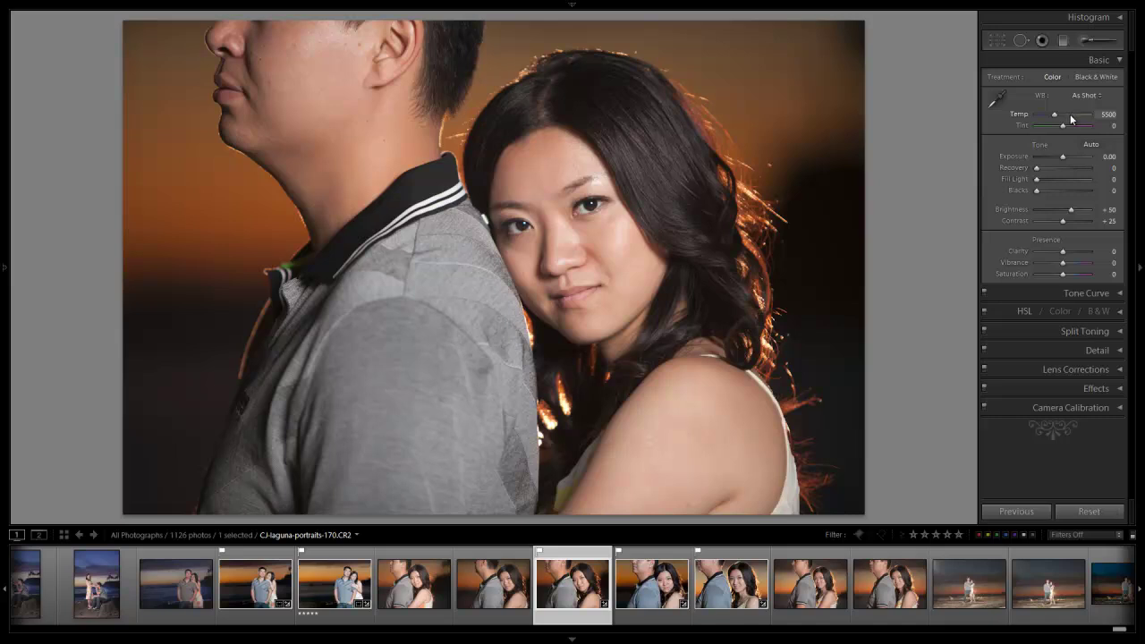
Set the portrait's white balance to a temperature of 5000 and a tint of −5.
{"action": "key", "text": "shift"}
{"action": "key", "text": "shift"}
{"action": "key", "text": "shift+Down"}
{"action": "key", "text": "shift+Down"}
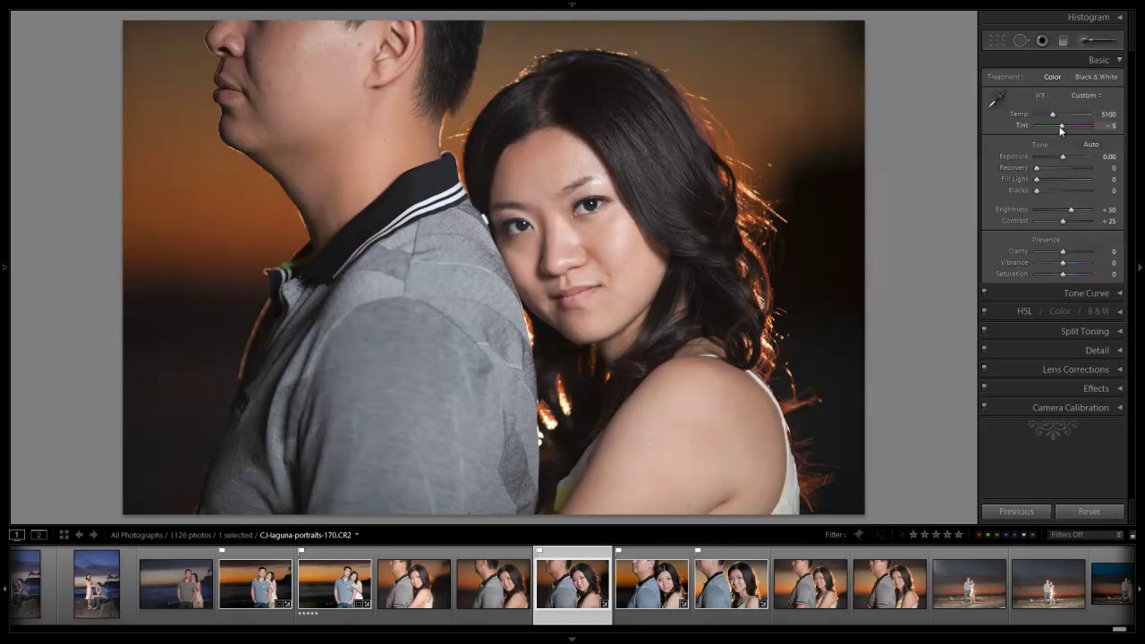
{"action": "key", "text": "shift+Down"}
{"action": "key", "text": "Down"}
{"action": "key", "text": "shift"}
Set Exposure to −0.33 and Recovery to 30 to tone down the bright skin areas.
{"action": "left_click", "coordinate": [1060, 155]}
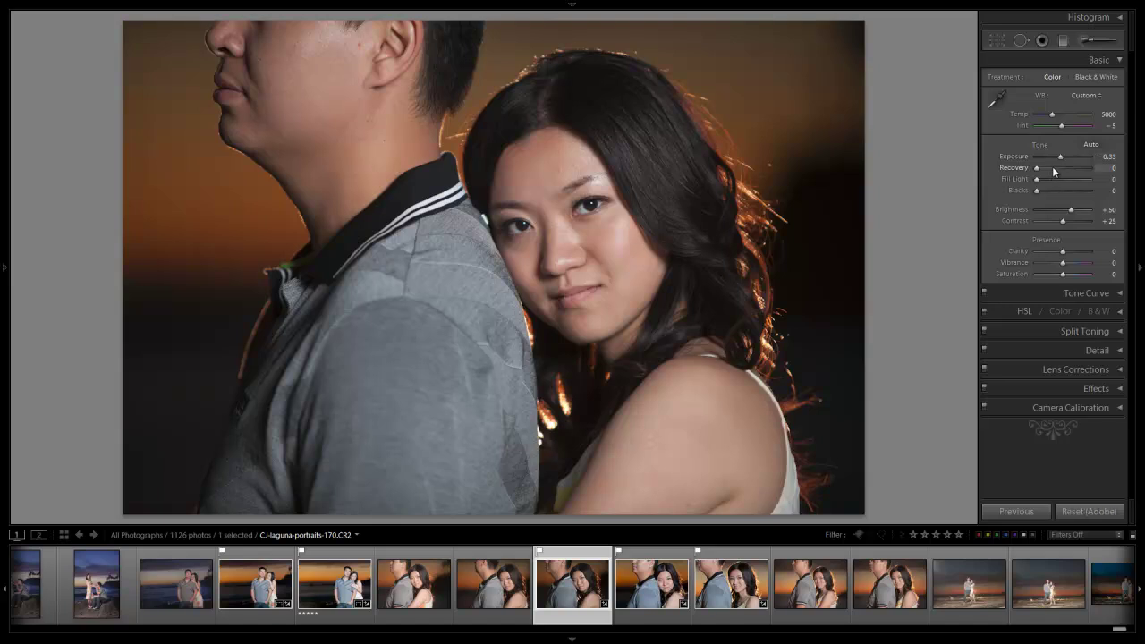
{"action": "left_click", "coordinate": [1053, 171]}
{"action": "left_click_drag", "start_coordinate": [1053, 170], "coordinate": [1052, 171]}
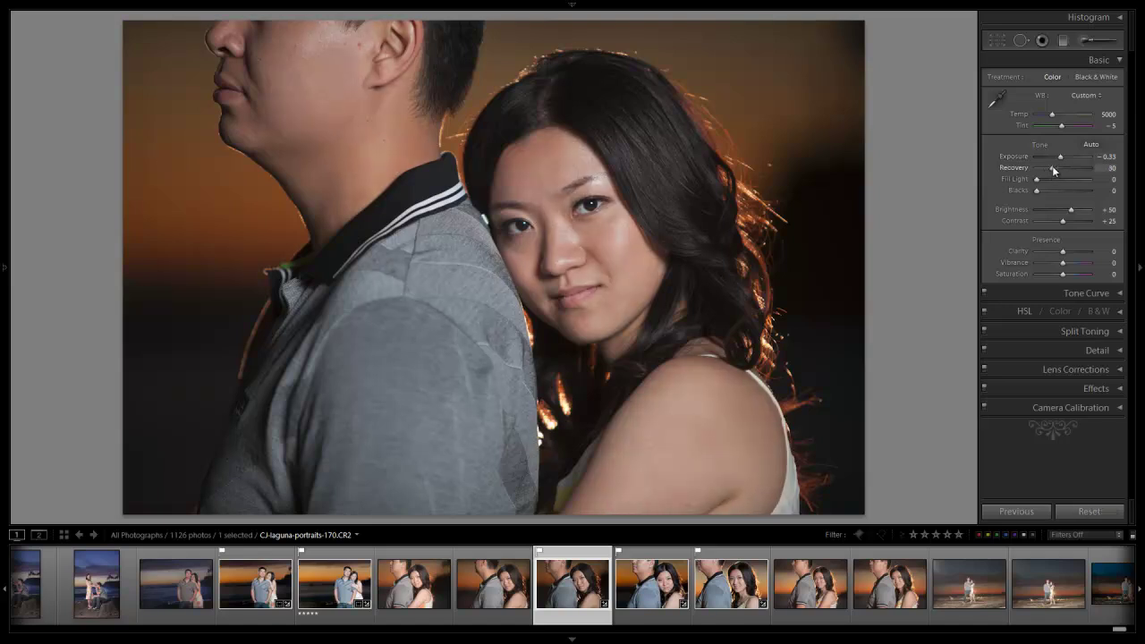
Set Fill Light to 5 and Blacks to 4.
{"action": "left_click", "coordinate": [1048, 179]}
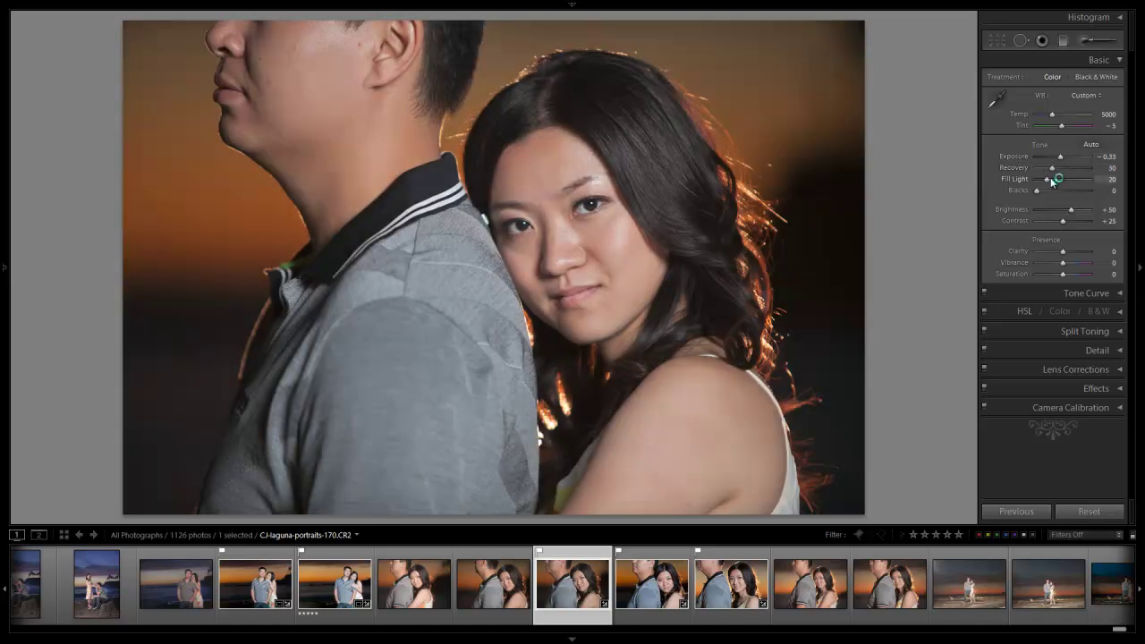
{"action": "key", "text": "Down"}
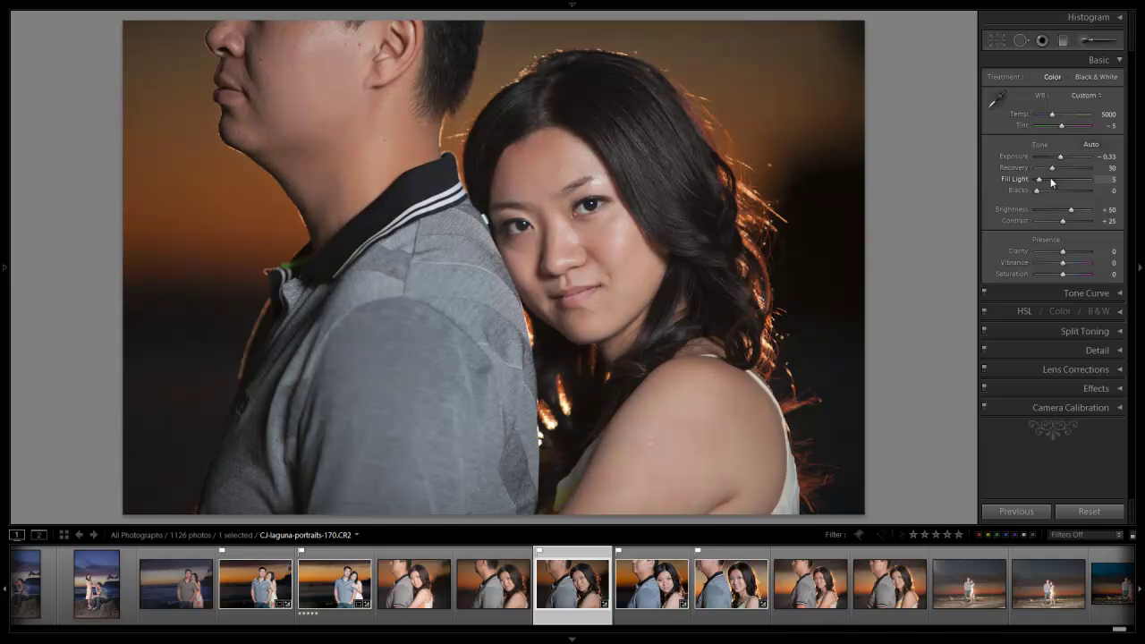
{"action": "key", "text": "shift"}
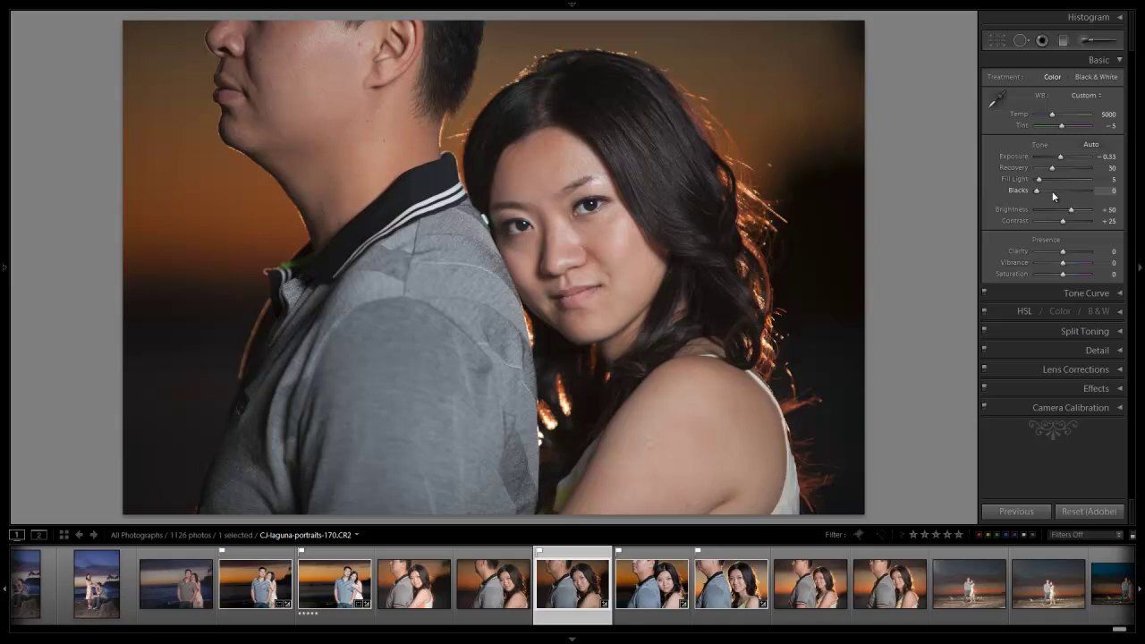
{"action": "key", "text": "Up"}
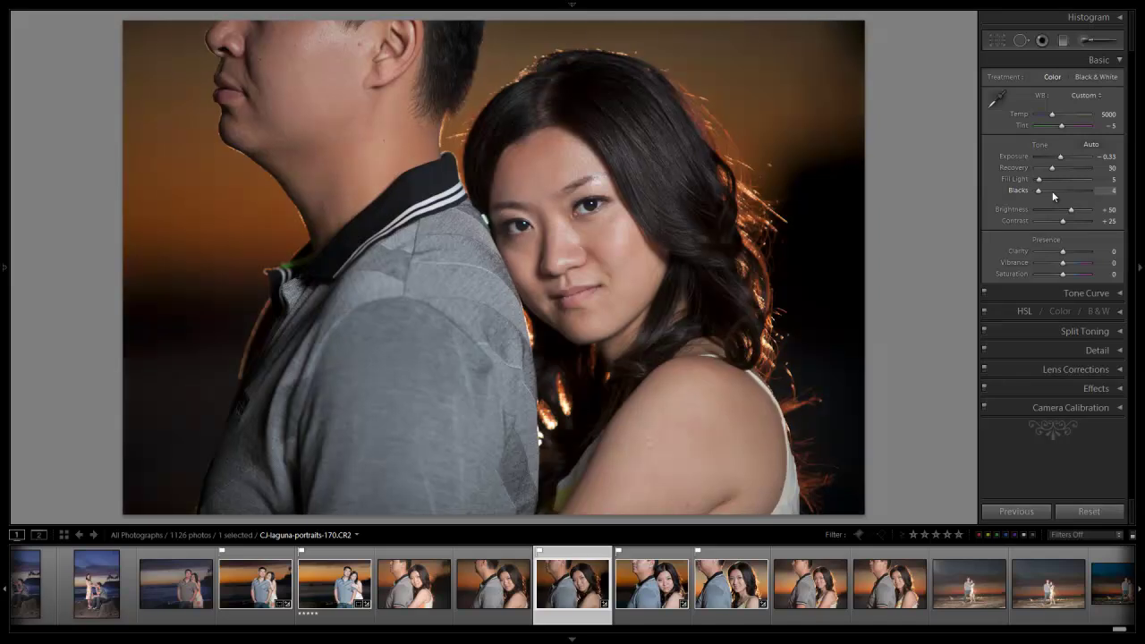
{"action": "key", "text": "Up"}
Raise Brightness to +65.
{"action": "key", "text": "shift"}
{"action": "key", "text": "shift+Up"}
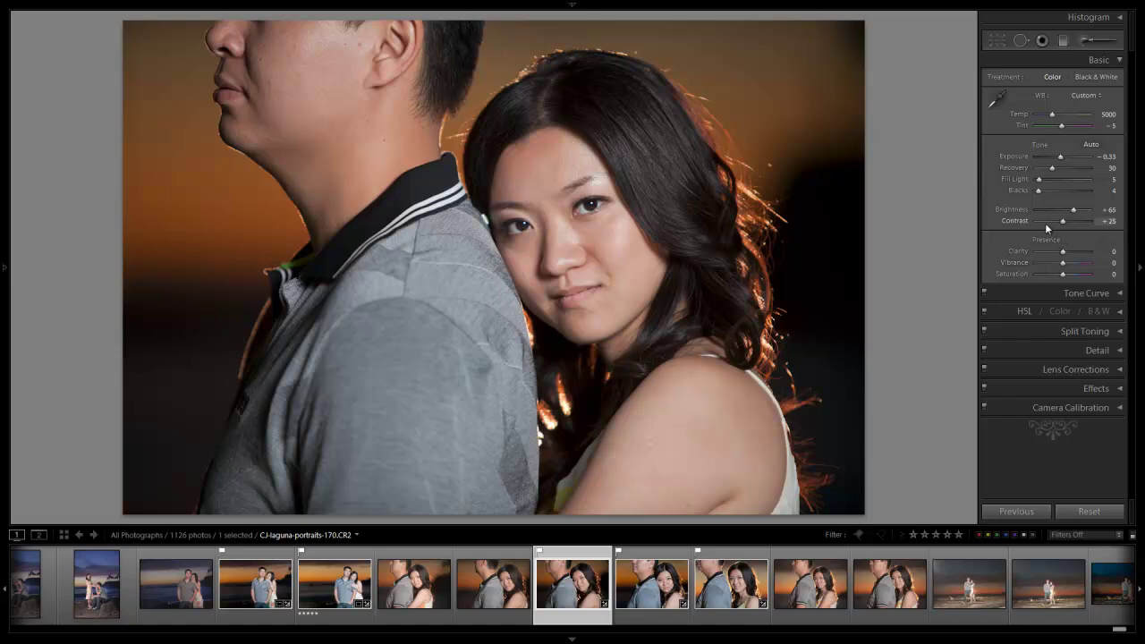
{"action": "key", "text": "shift"}
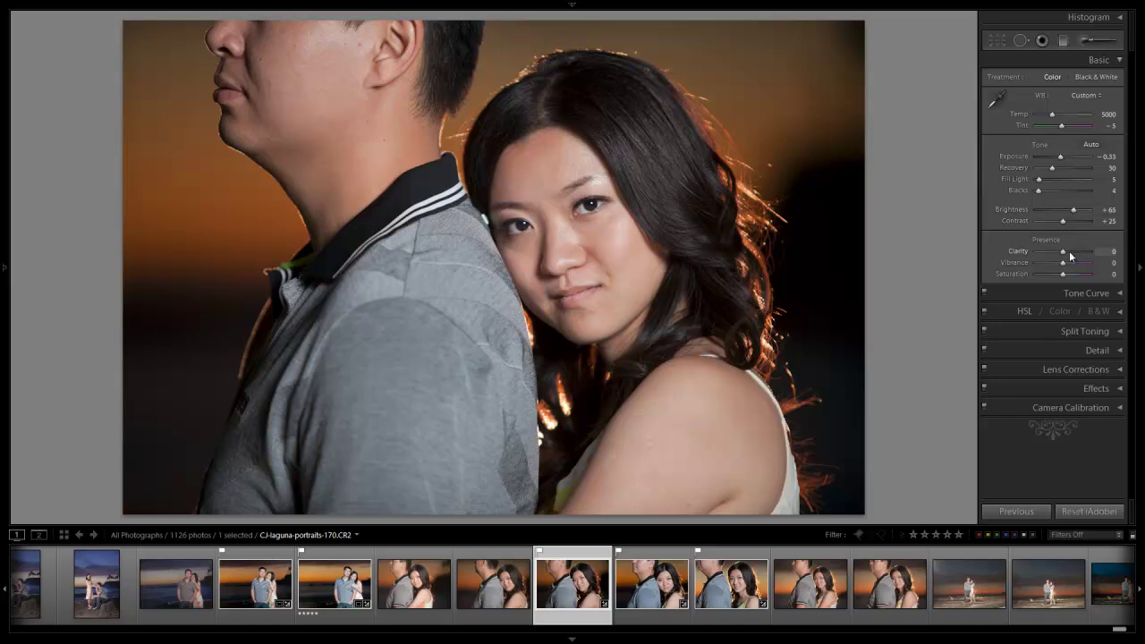
Set Clarity to +50 and Vibrance to +30.
{"action": "key", "text": "shift+Up"}
{"action": "key", "text": "shift"}
{"action": "left_click_drag", "start_coordinate": [1070, 255], "coordinate": [1079, 253]}
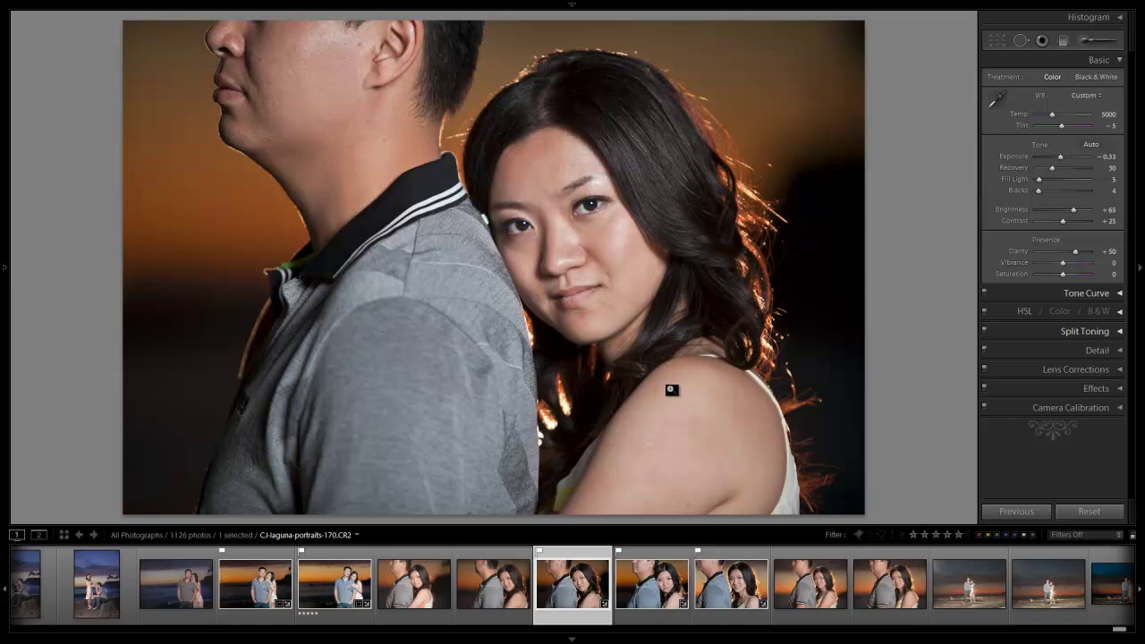
{"action": "left_click_drag", "start_coordinate": [1062, 262], "coordinate": [1067, 262]}
{"action": "left_click_drag", "start_coordinate": [1067, 265], "coordinate": [1069, 265]}
Sharpen the photo with Amount 70, Radius 1.5 and Detail 30, judging the effect on the woman's face.
{"action": "left_click", "coordinate": [1113, 64]}
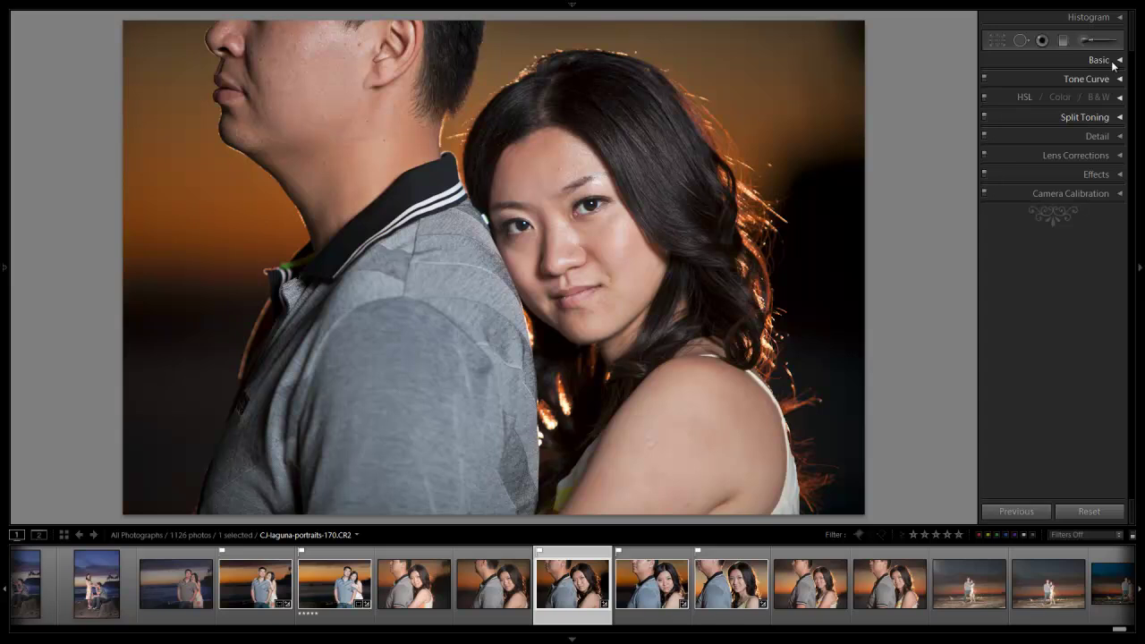
{"action": "left_click", "coordinate": [1097, 137]}
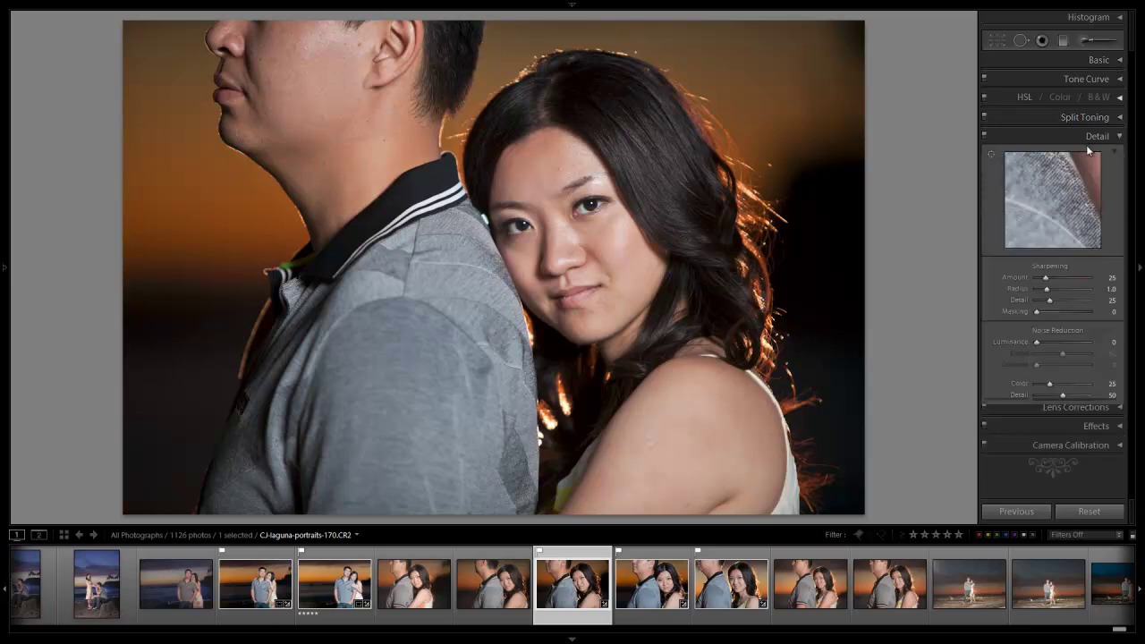
{"action": "left_click", "coordinate": [588, 207]}
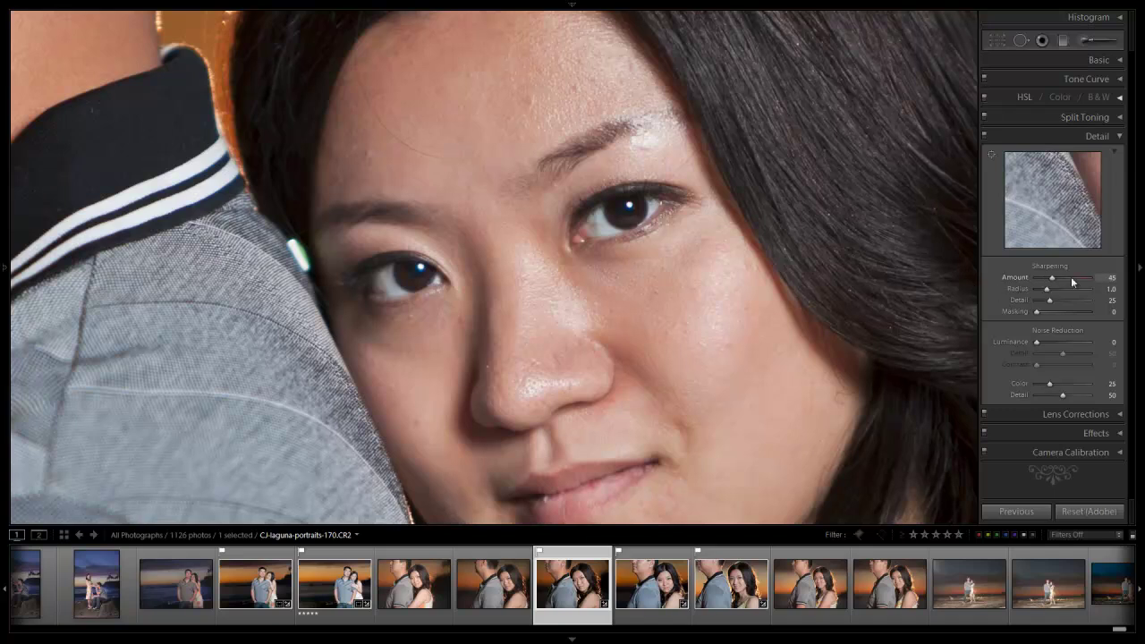
{"action": "key", "text": "Up"}
{"action": "key", "text": "Up"}
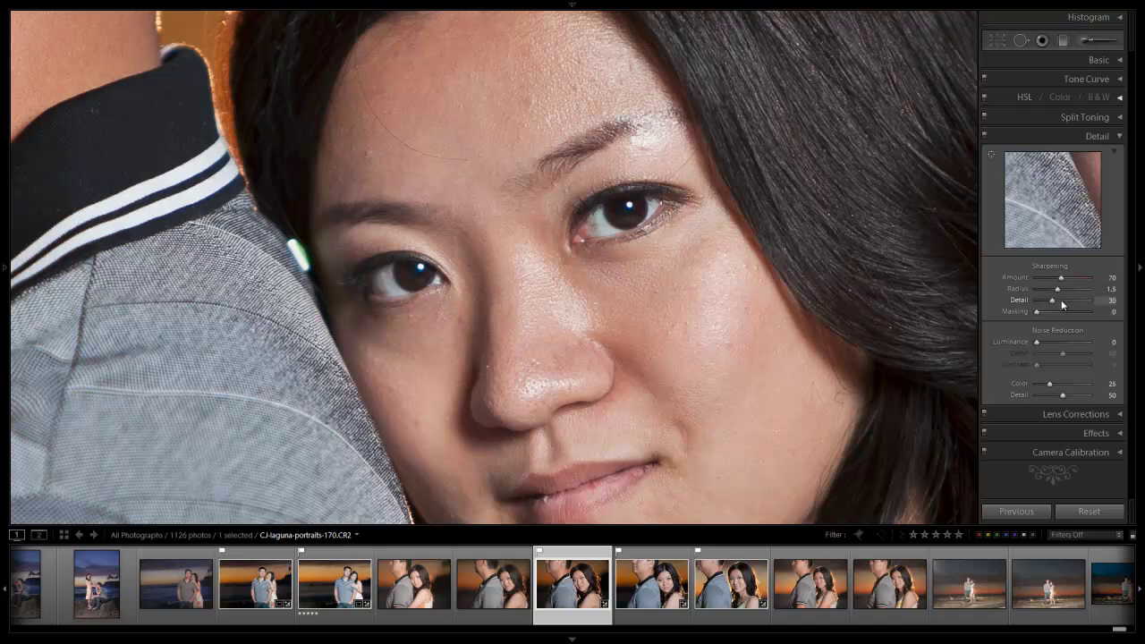
Examine the sharpening up close on the woman's face, her hair and the sunset background.
{"action": "left_click_drag", "start_coordinate": [706, 312], "coordinate": [682, 299]}
{"action": "left_click_drag", "start_coordinate": [1061, 278], "coordinate": [1075, 280]}
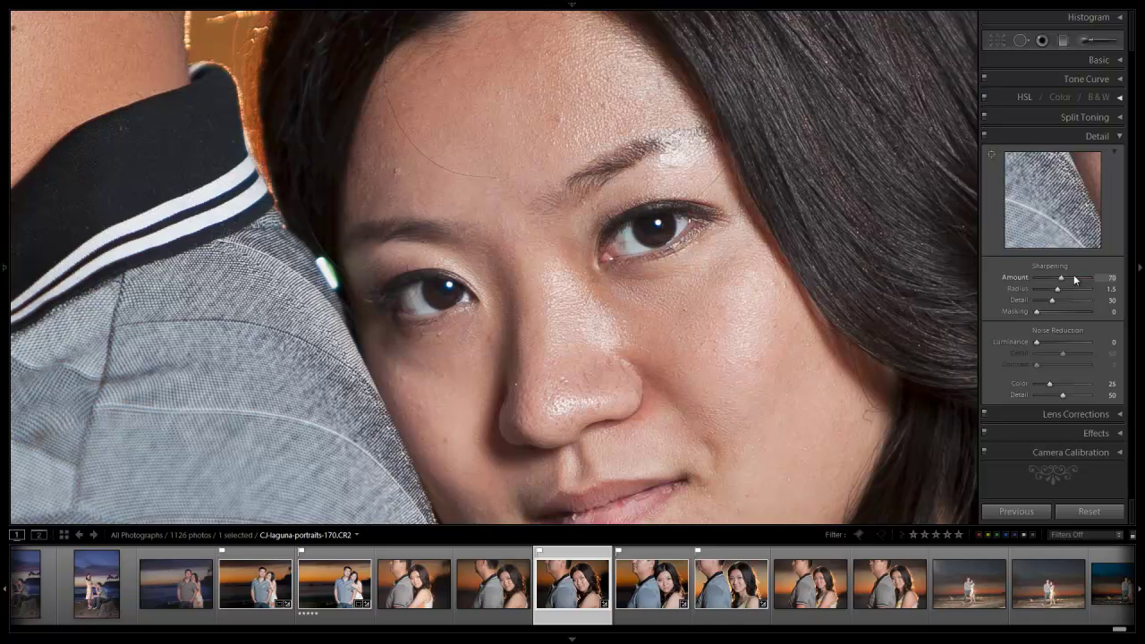
{"action": "left_click_drag", "start_coordinate": [774, 347], "coordinate": [659, 312]}
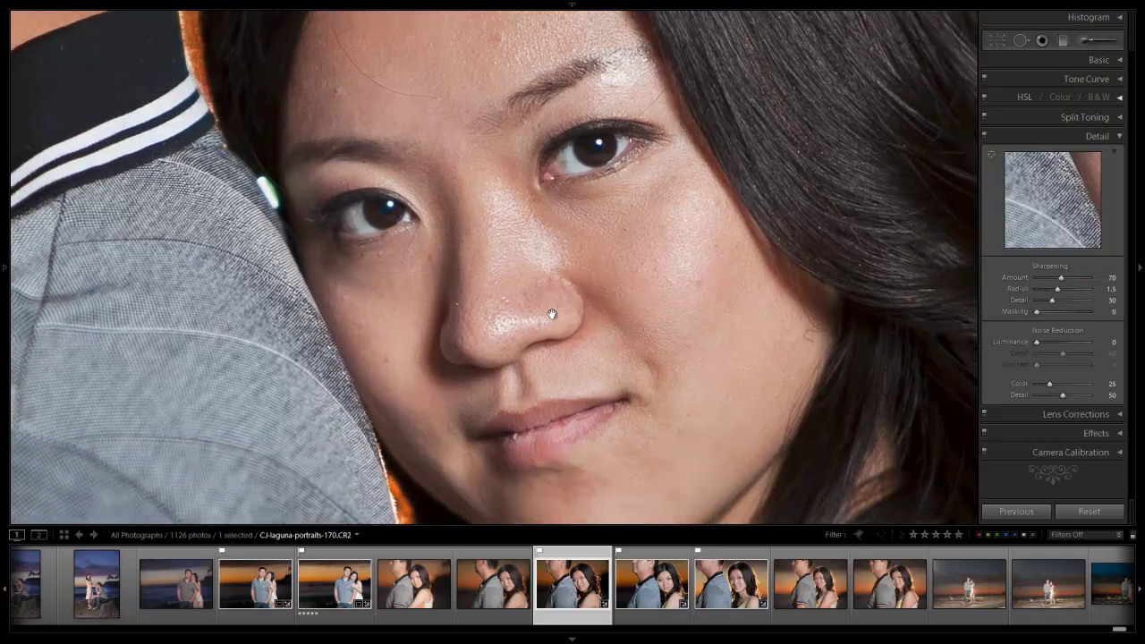
{"action": "left_click_drag", "start_coordinate": [551, 314], "coordinate": [614, 248]}
{"action": "left_click", "coordinate": [617, 261]}
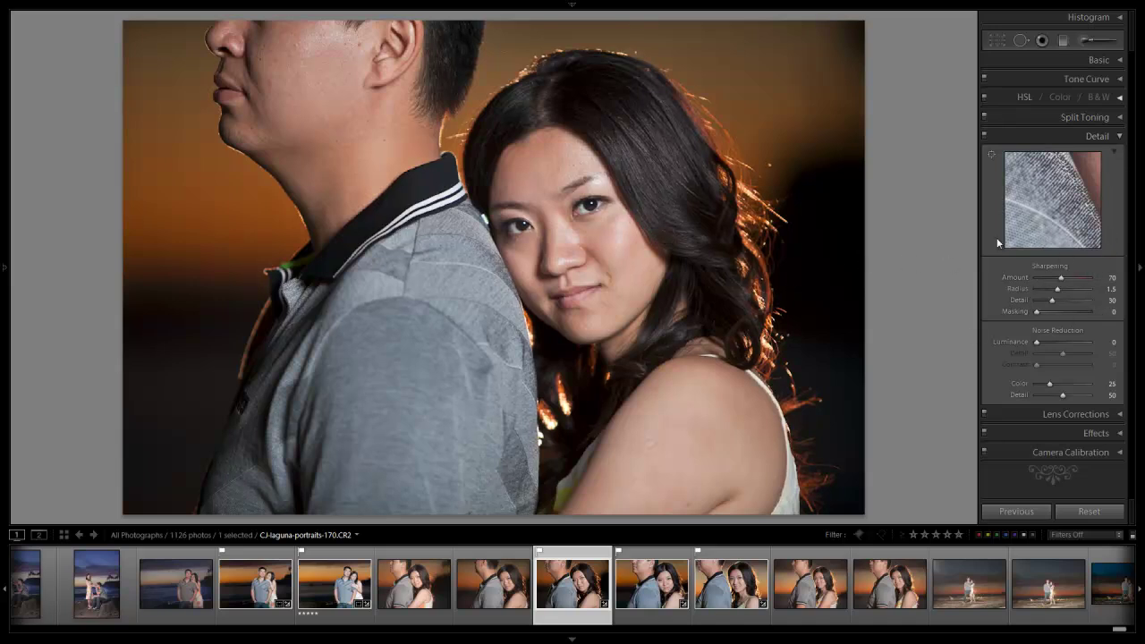
{"action": "left_click", "coordinate": [802, 253]}
{"action": "left_click_drag", "start_coordinate": [652, 95], "coordinate": [619, 354]}
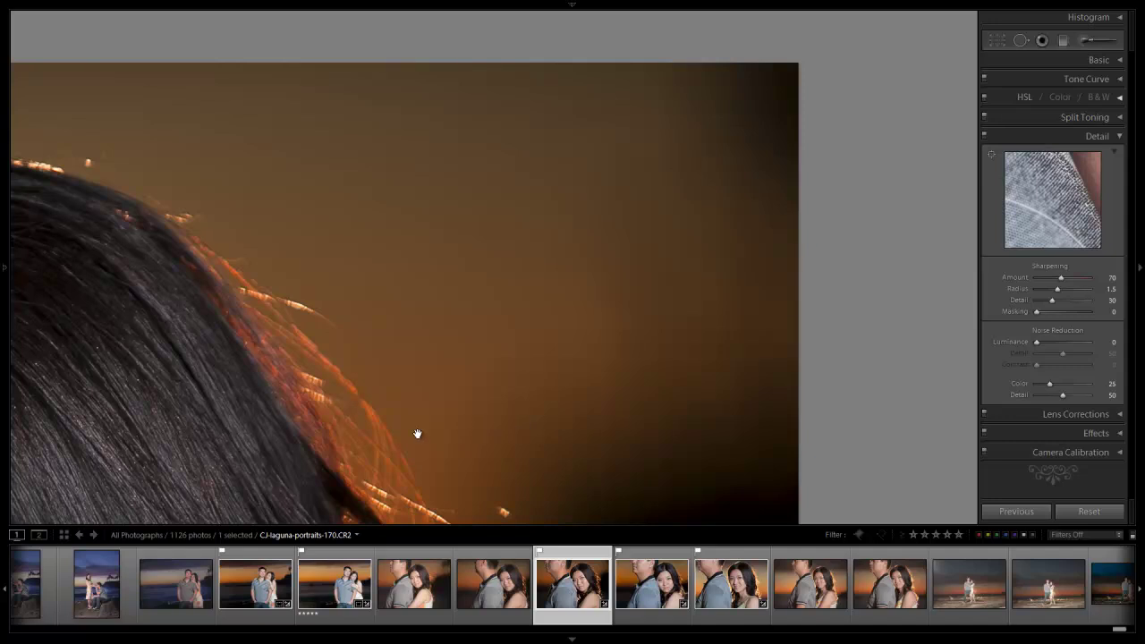
{"action": "left_click_drag", "start_coordinate": [416, 434], "coordinate": [411, 235]}
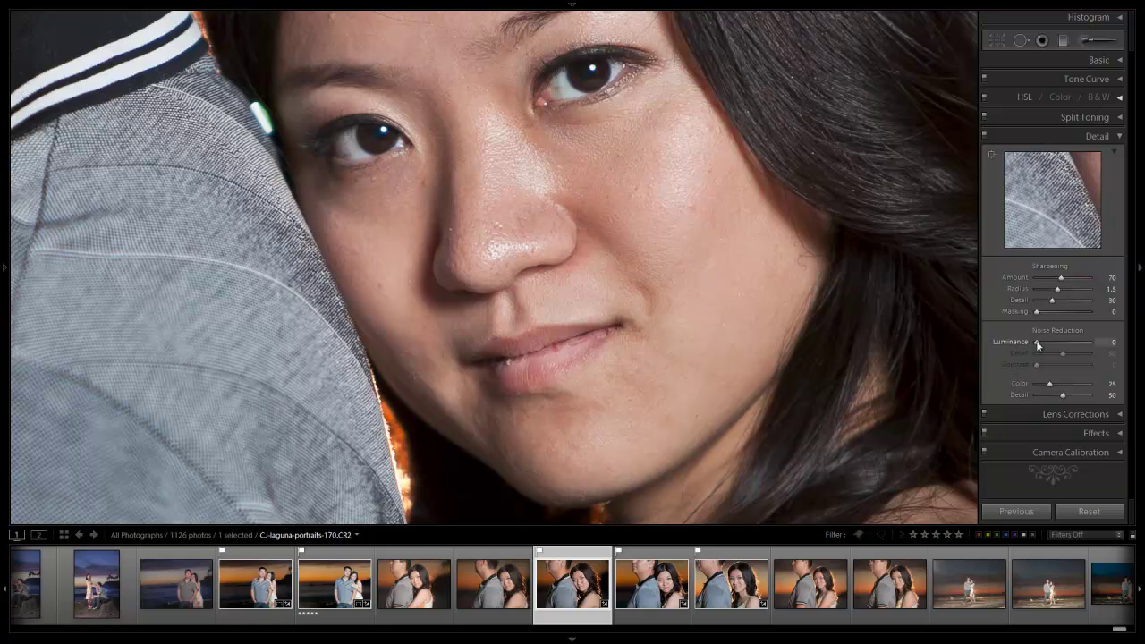
Set Luminance noise reduction to 30, trying stronger amounts and checking how smooth the woman's skin looks up close.
{"action": "mouse_move", "coordinate": [680, 309]}
{"action": "left_mouse_down"}
{"action": "mouse_move", "coordinate": [722, 294]}
{"action": "mouse_move", "coordinate": [641, 242]}
{"action": "mouse_move", "coordinate": [634, 286]}
{"action": "mouse_move", "coordinate": [677, 288]}
{"action": "left_mouse_up"}
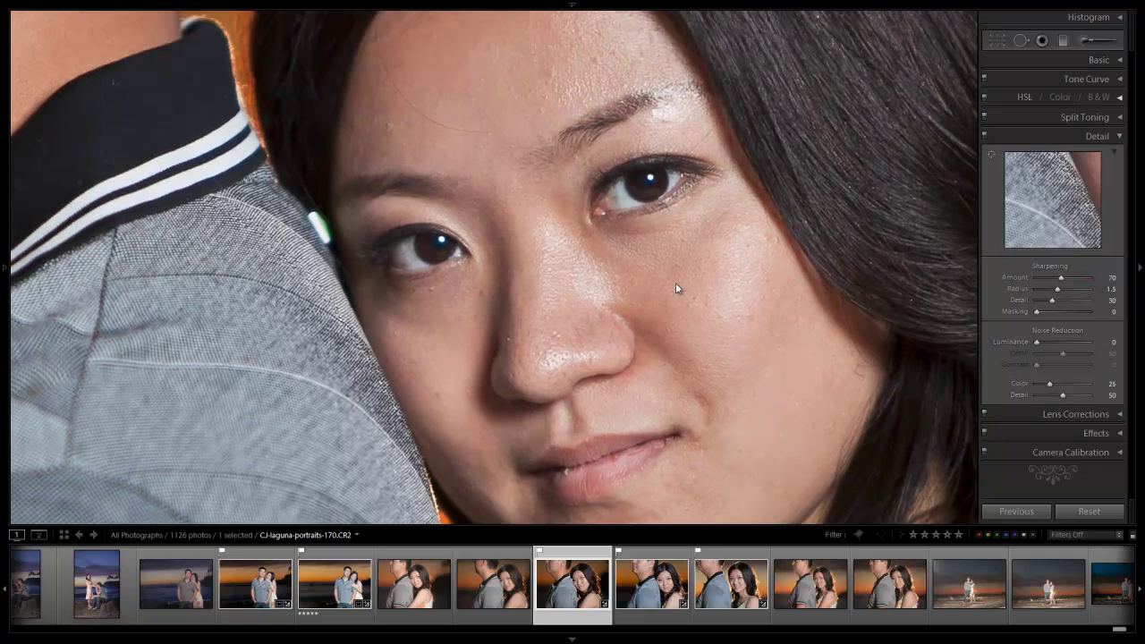
{"action": "left_click", "coordinate": [1058, 340]}
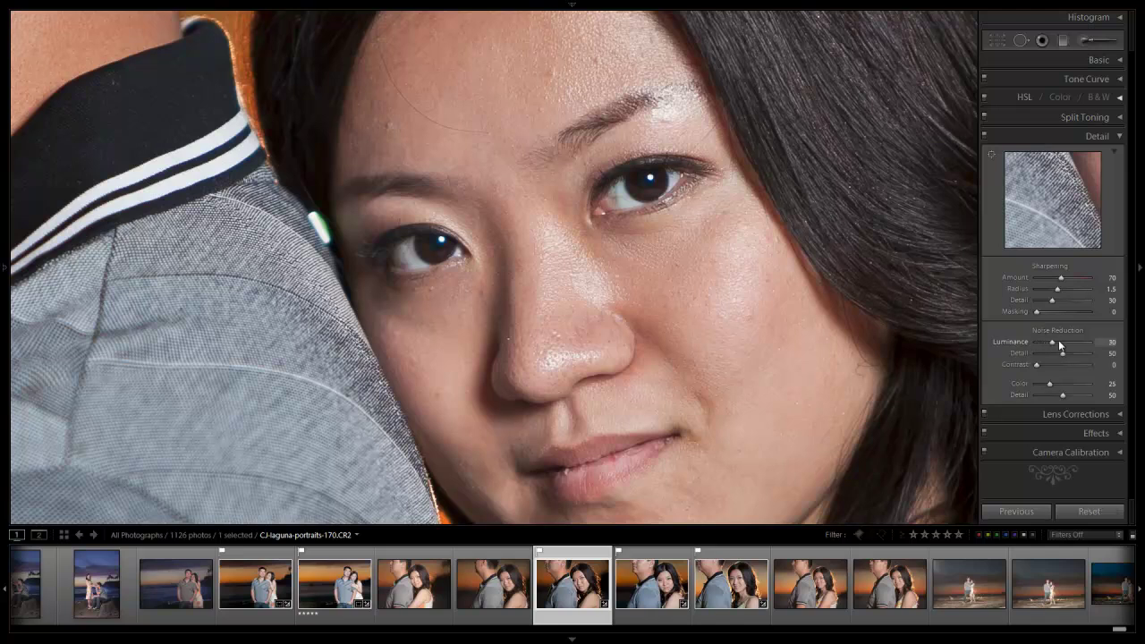
{"action": "key", "text": "shift+Up"}
{"action": "key", "text": "shift+Up"}
{"action": "key", "text": "shift+Down"}
{"action": "key", "text": "shift+Down"}
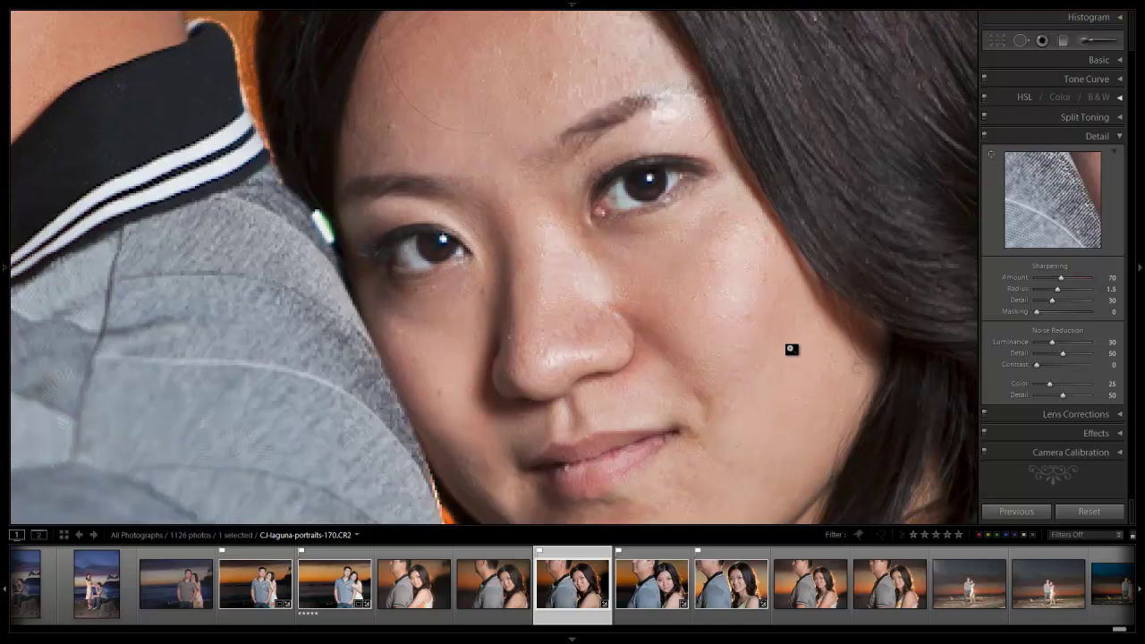
{"action": "left_click", "coordinate": [742, 291]}
{"action": "left_click", "coordinate": [693, 225]}
{"action": "left_click_drag", "start_coordinate": [795, 113], "coordinate": [495, 193]}
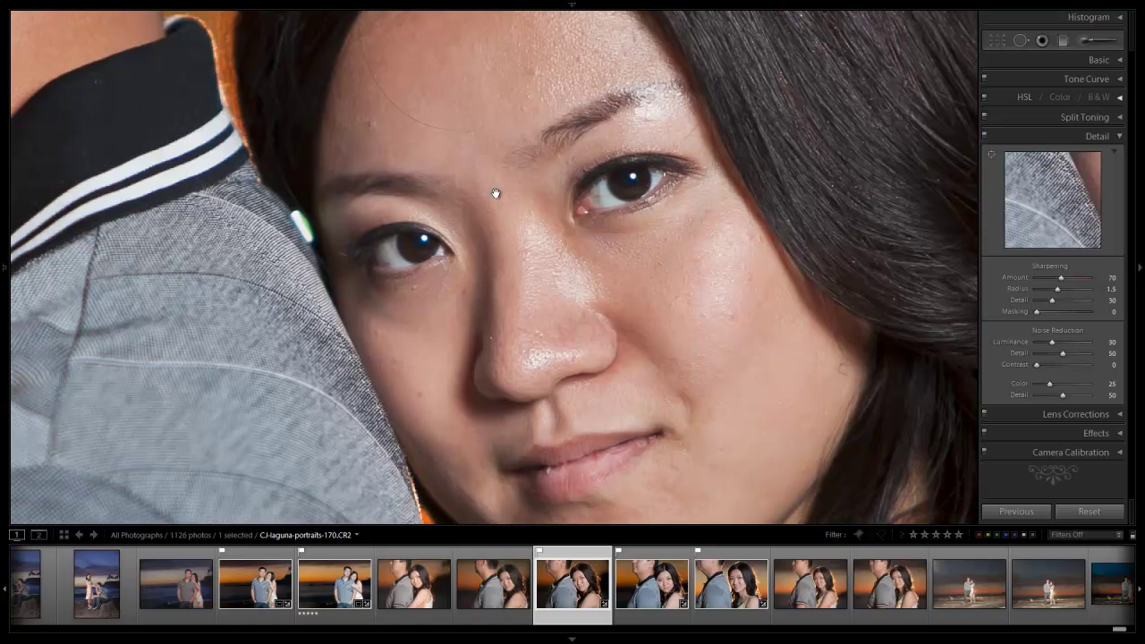
{"action": "left_click", "coordinate": [578, 261]}
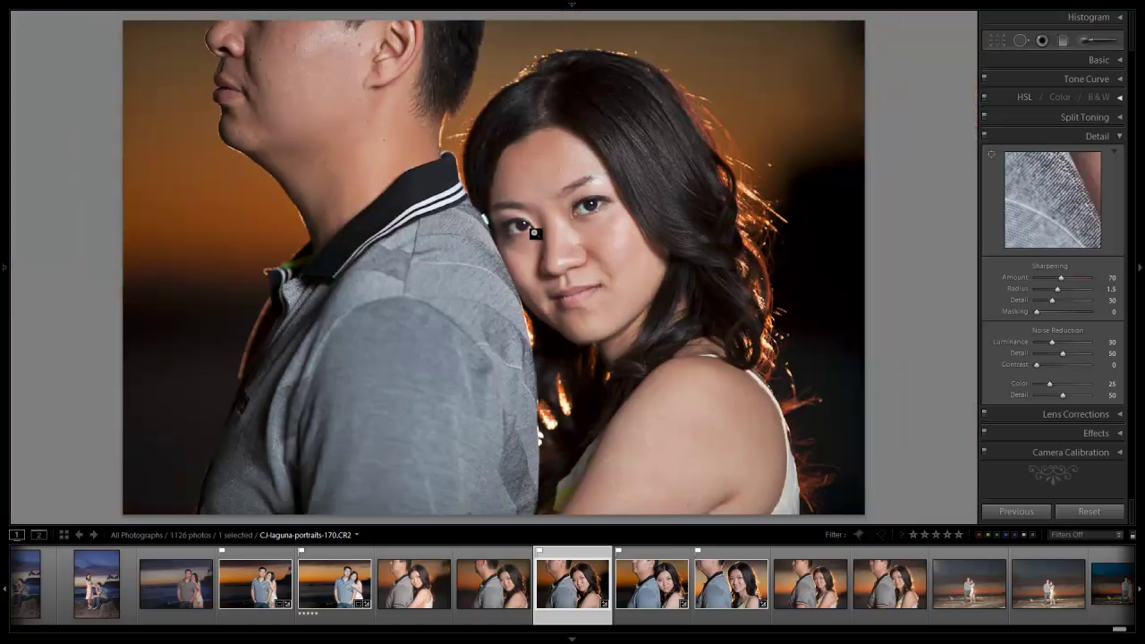
Try a positive Lens Vignetting amount and one of −30, and reset the amount to 0.
{"action": "left_click", "coordinate": [1106, 137]}
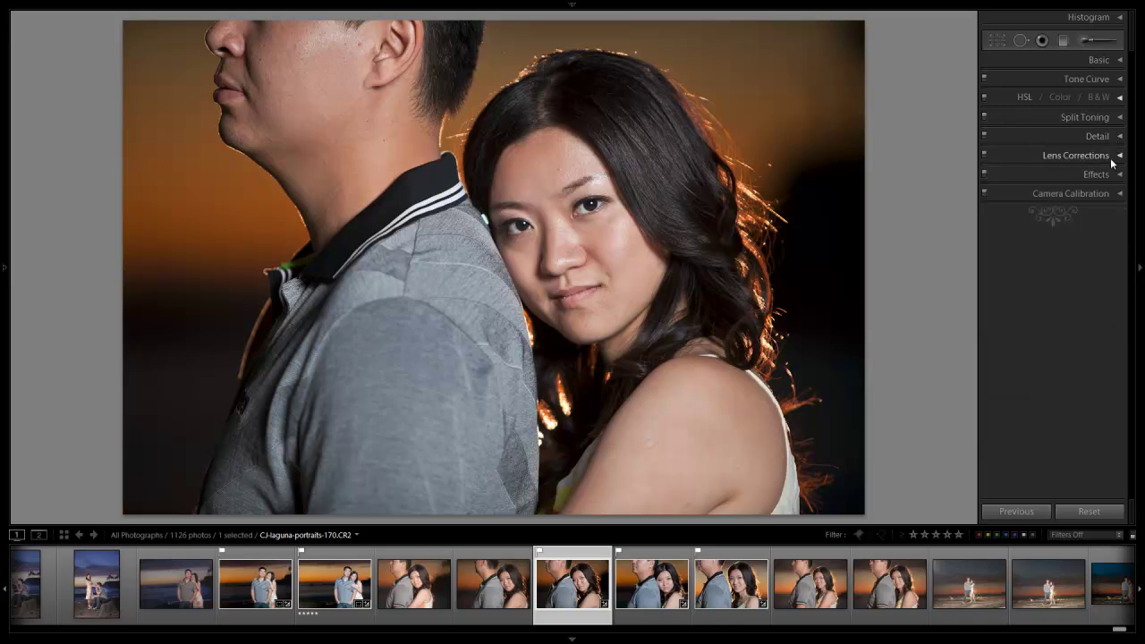
{"action": "left_click", "coordinate": [1111, 159]}
{"action": "left_click_drag", "start_coordinate": [1065, 289], "coordinate": [1070, 295]}
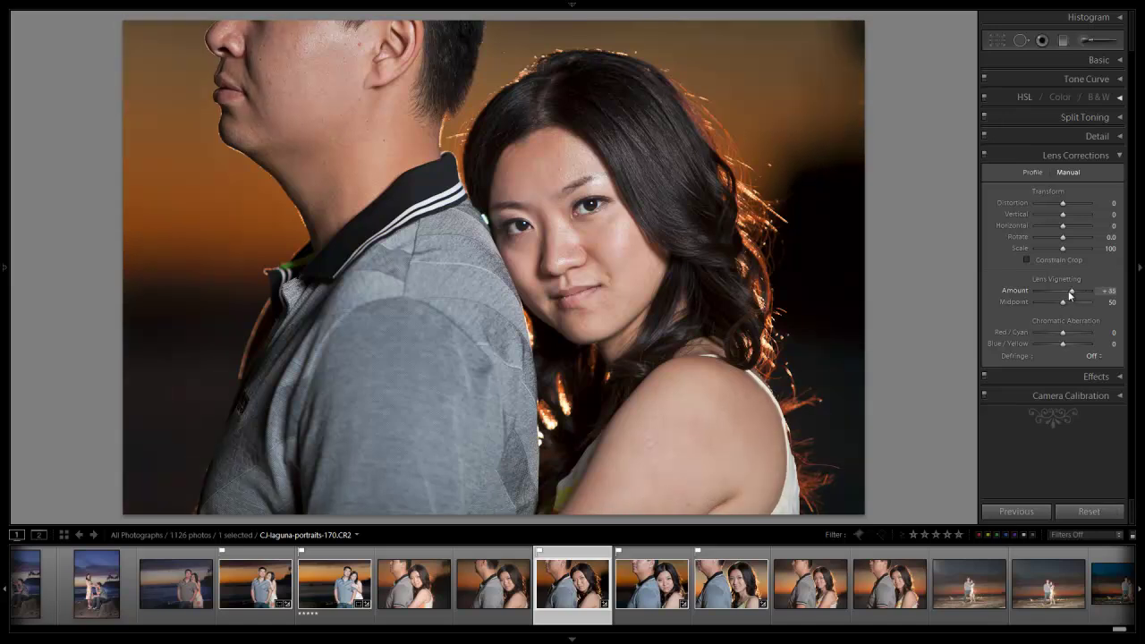
{"action": "key", "text": "ctrl+z"}
{"action": "key", "text": "ctrl+z"}
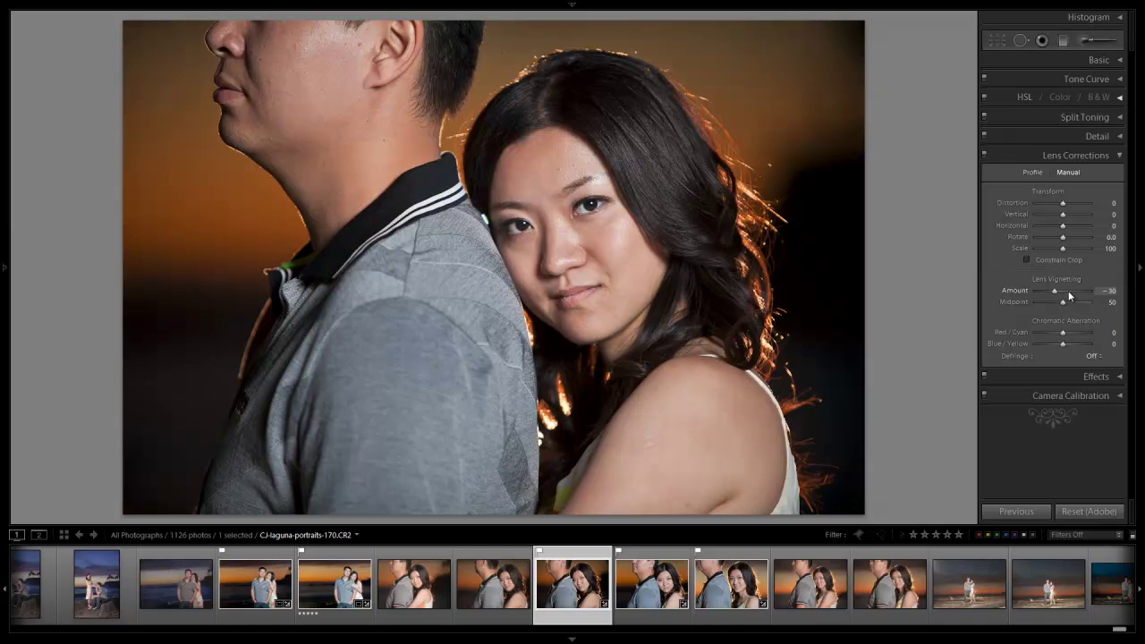
{"action": "left_click_drag", "start_coordinate": [1066, 291], "coordinate": [1043, 290]}
{"action": "double_click", "coordinate": [1056, 291]}
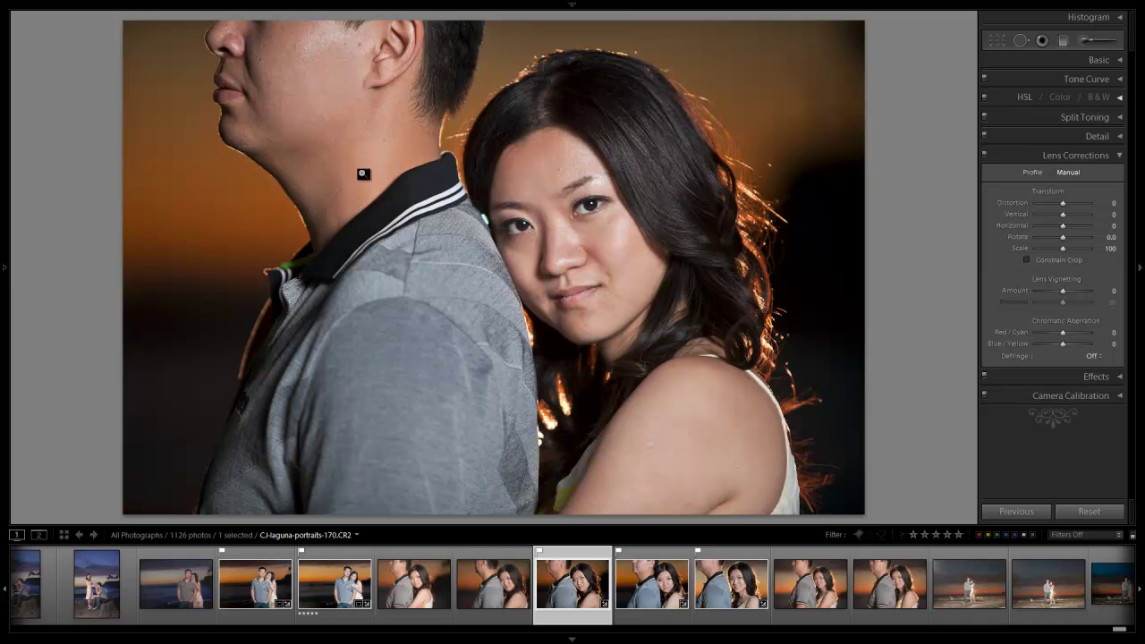
Try a Lens Vignetting amount of −20 and raise it to +20.
{"action": "left_click_drag", "start_coordinate": [1068, 293], "coordinate": [1051, 293]}
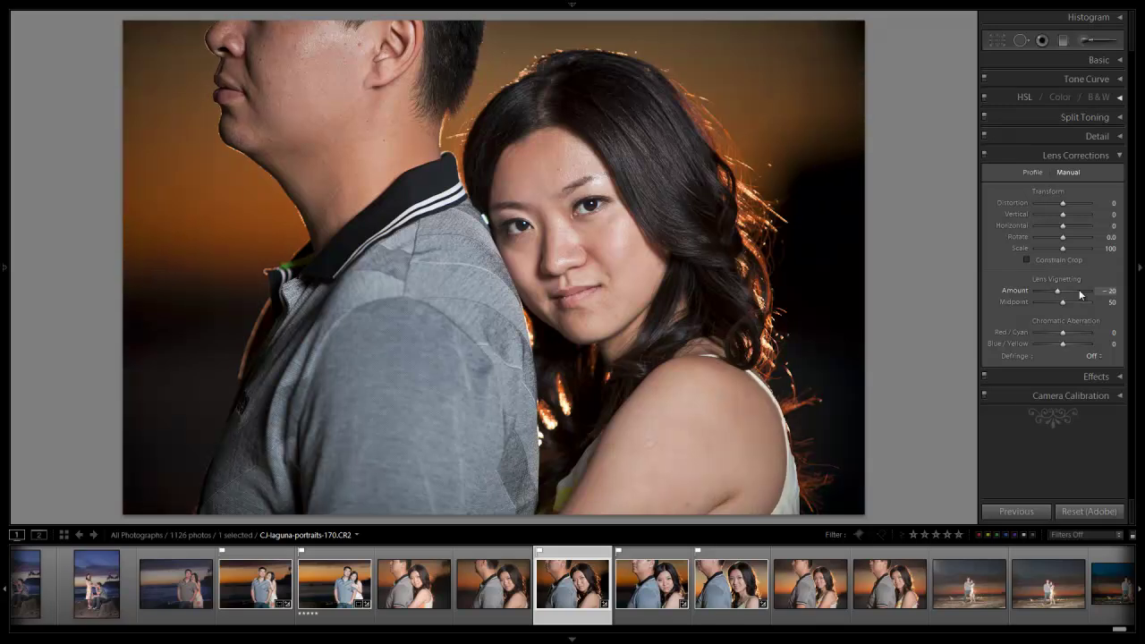
{"action": "scroll", "coordinate": [1080, 295], "scroll_direction": "up", "scroll_amount": 4}
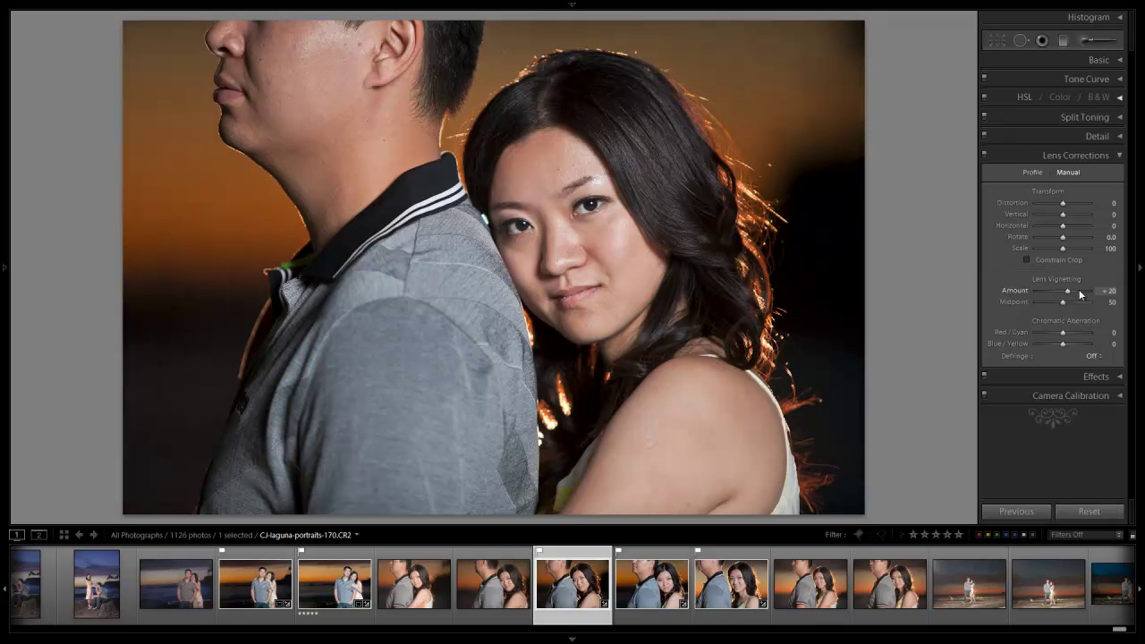
{"action": "scroll", "coordinate": [1079, 294], "scroll_direction": "up", "scroll_amount": 2}
{"action": "left_click", "coordinate": [1118, 155]}
Turn on the clipping warnings in the photo and set Blacks to 5.
{"action": "left_click", "coordinate": [1096, 57]}
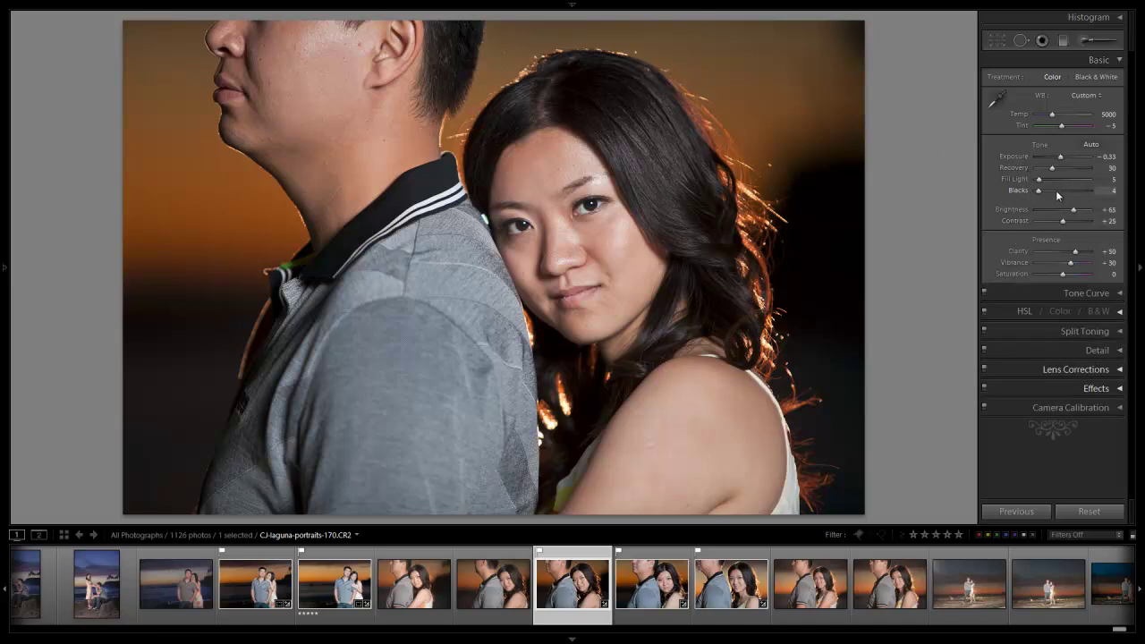
{"action": "key", "text": "j"}
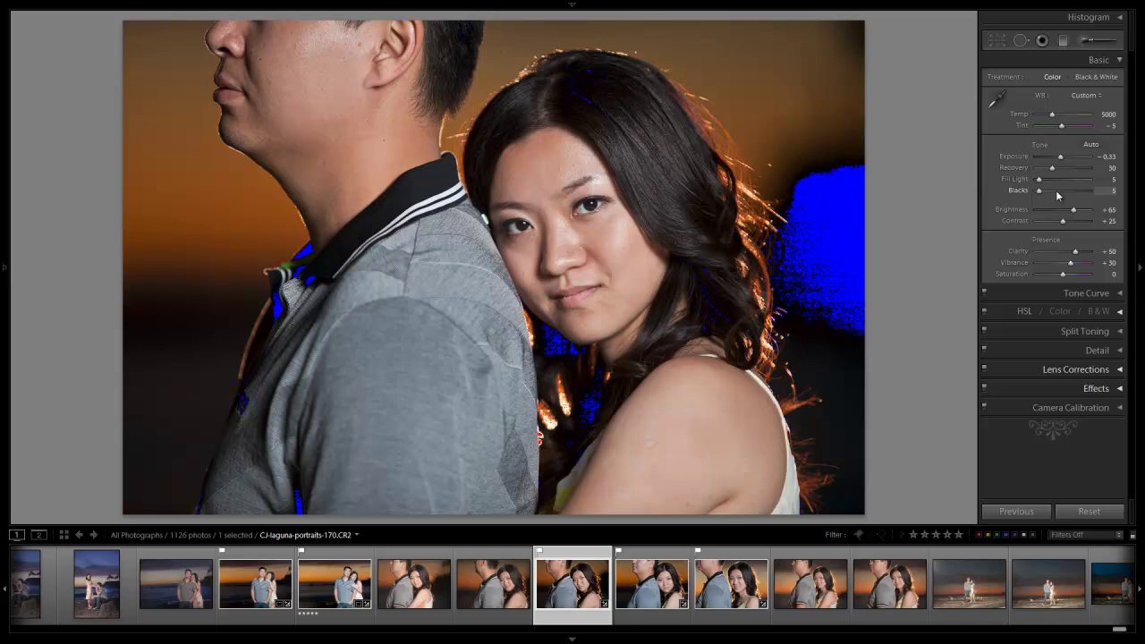
Turn off the clipping warnings and save the current develop settings as a snapshot named Basic Color Corrected.
{"action": "key", "text": "j"}
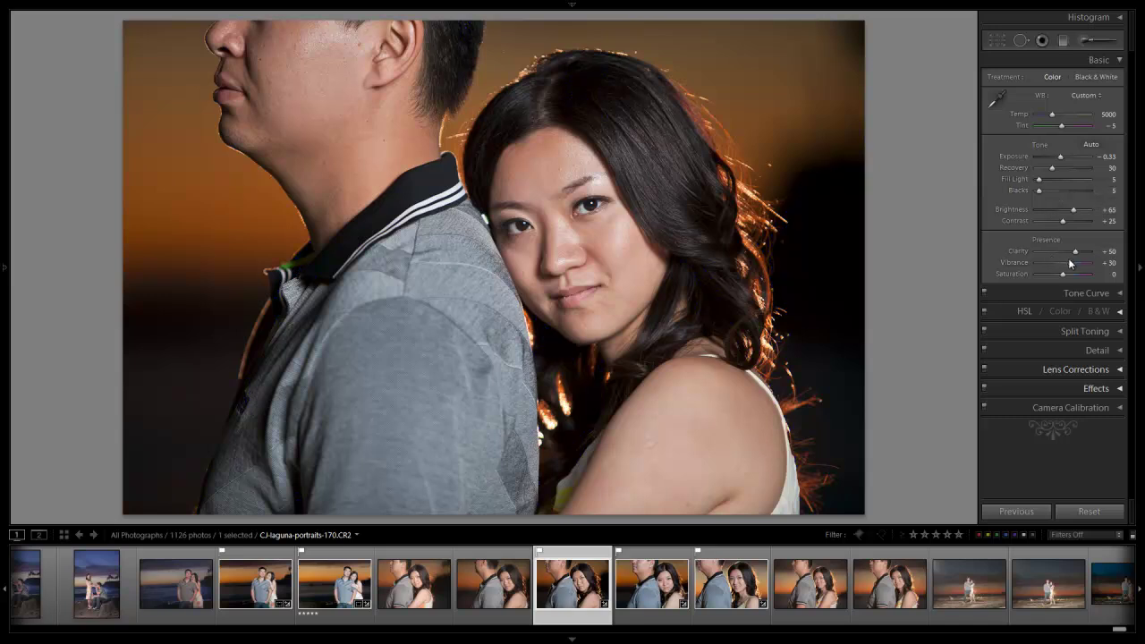
{"action": "left_click_drag", "start_coordinate": [1069, 263], "coordinate": [1072, 263]}
{"action": "key", "text": "F7"}
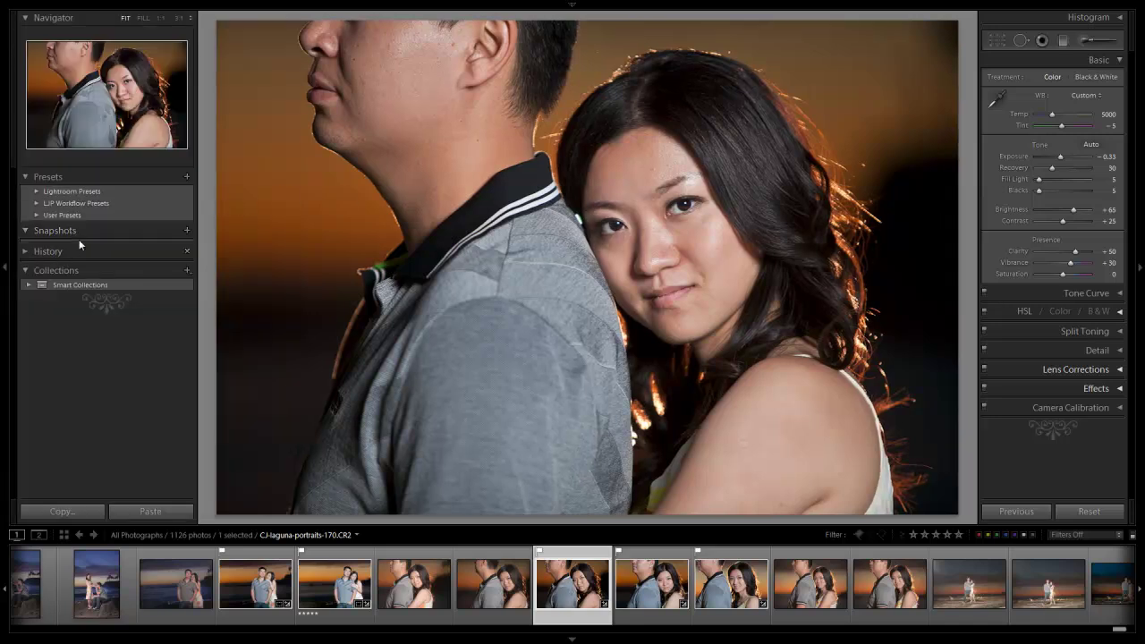
{"action": "left_click", "coordinate": [186, 230]}
{"action": "type", "text": "Bos"}
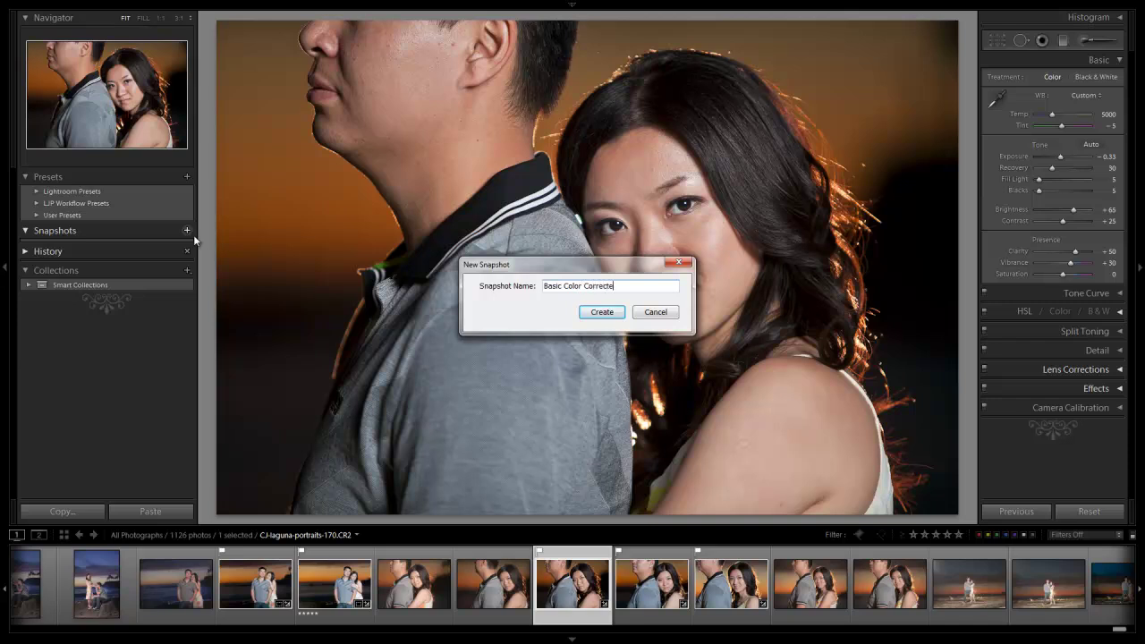
{"action": "key", "text": "Return"}
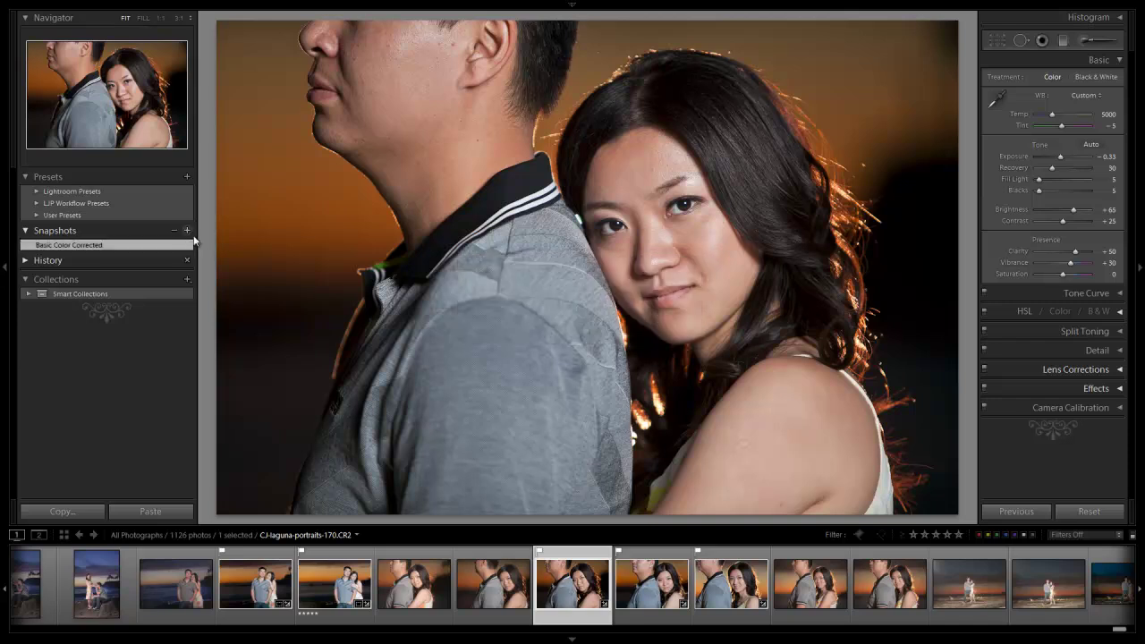
Compare the photo's before and after versions, return to the edited view, and show the module picker.
{"action": "key", "text": "backslash"}
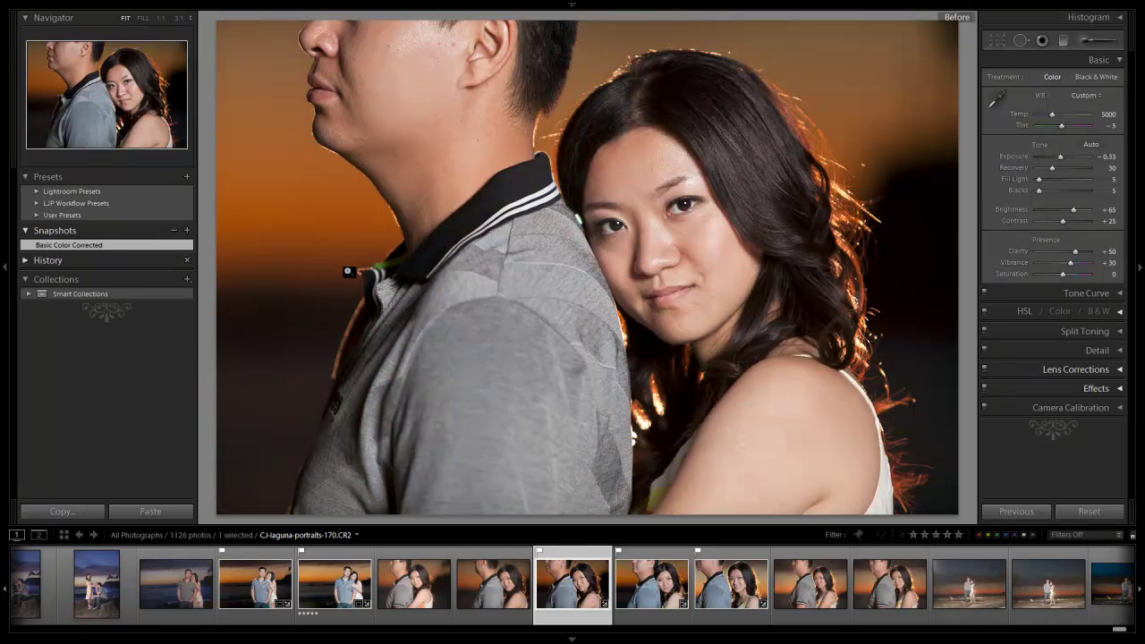
{"action": "key", "text": "backslash"}
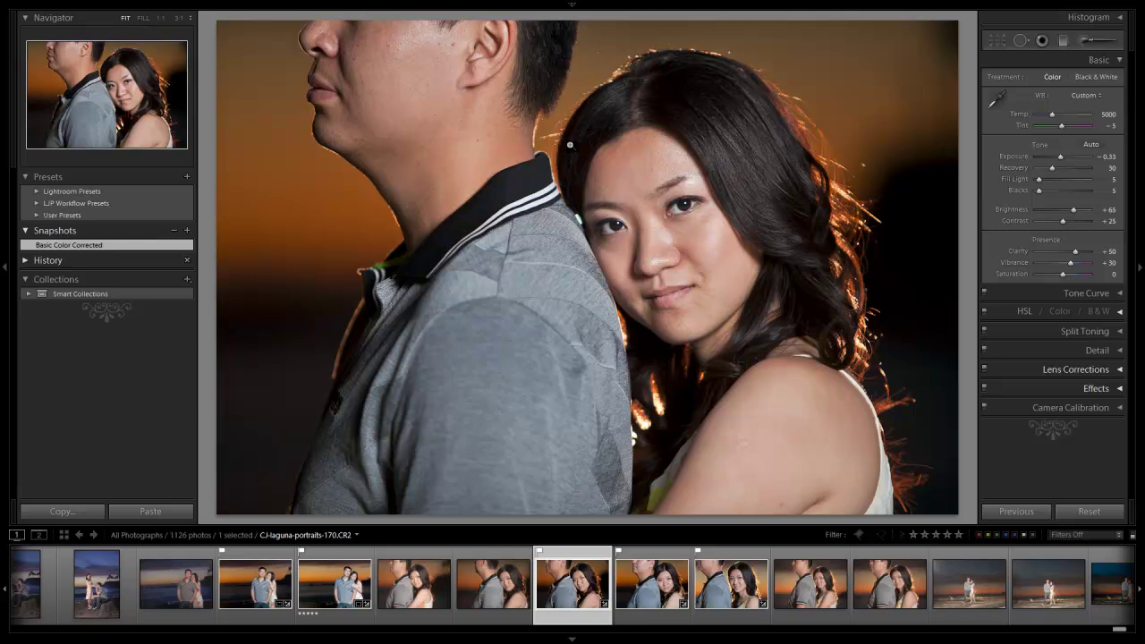
{"action": "left_click", "coordinate": [572, 4]}
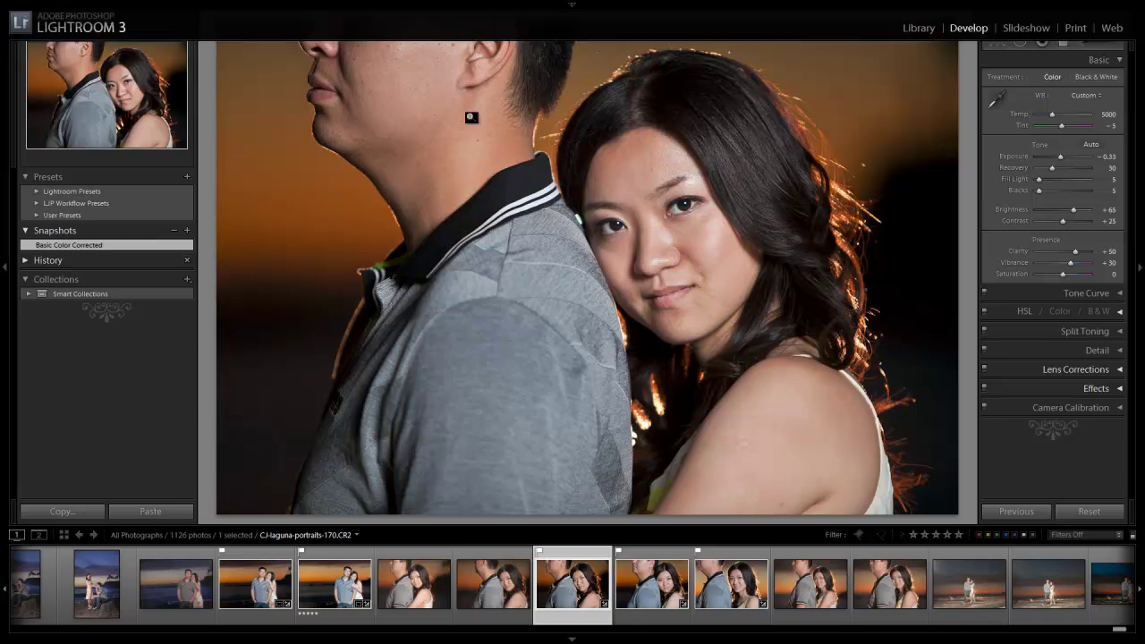